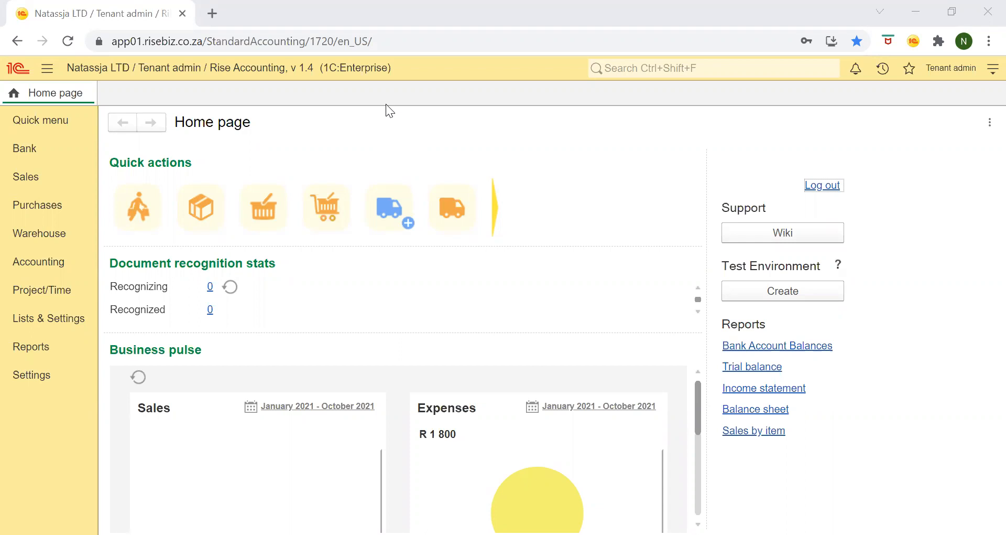
Step: Open the list of budgets in the accounting section
left_click(40, 261)
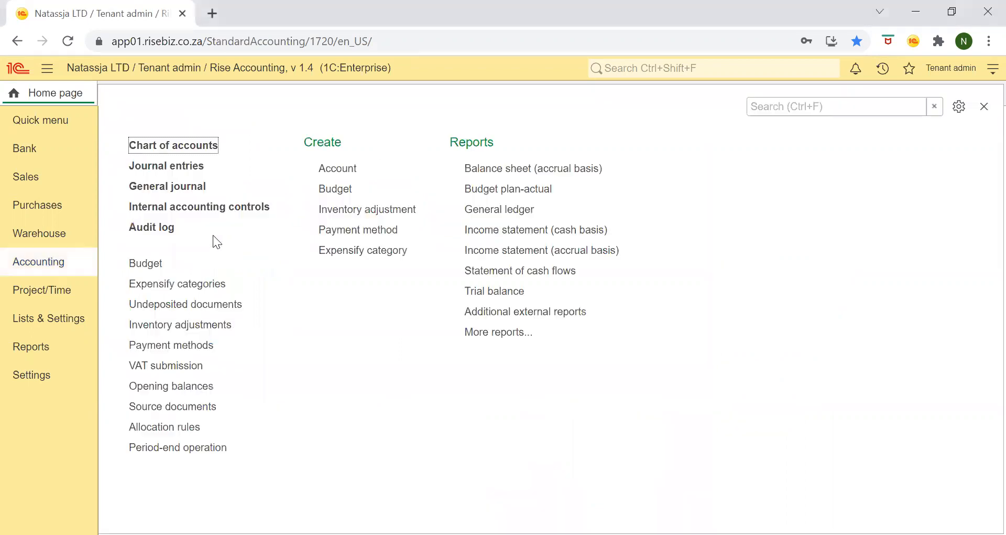
left_click(157, 263)
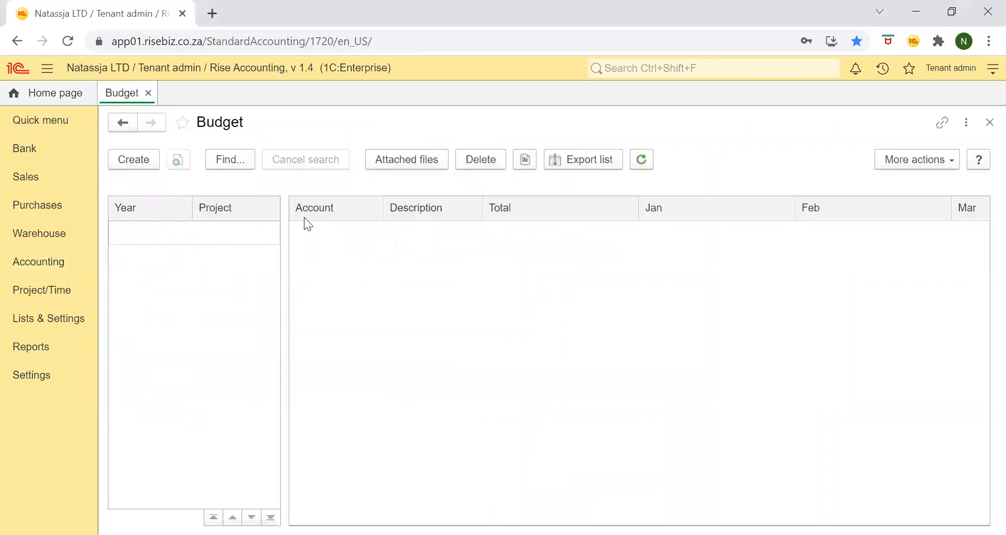
Step: Start a new budget for the year 2021 with the description "2021 Budget"
left_click(144, 161)
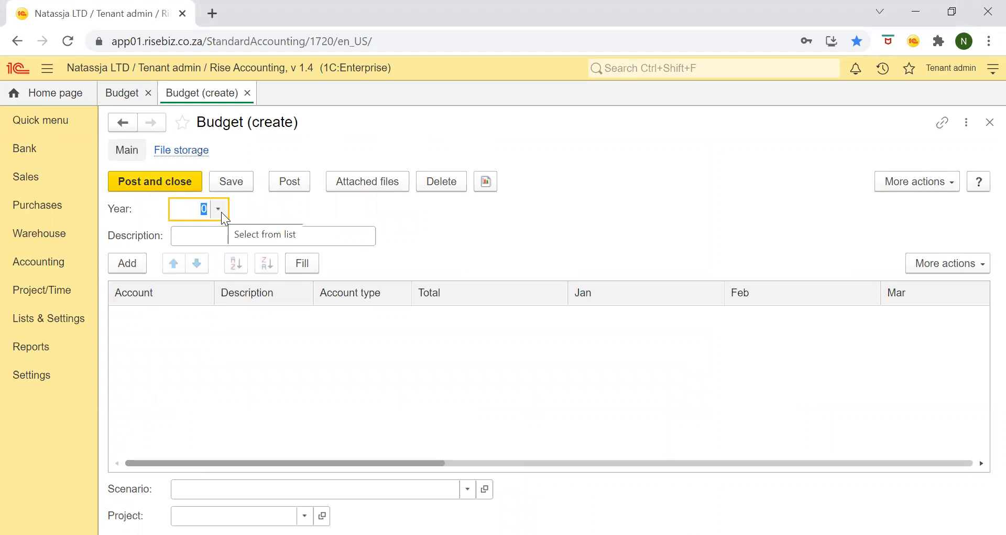
left_click(226, 210)
type("2021")
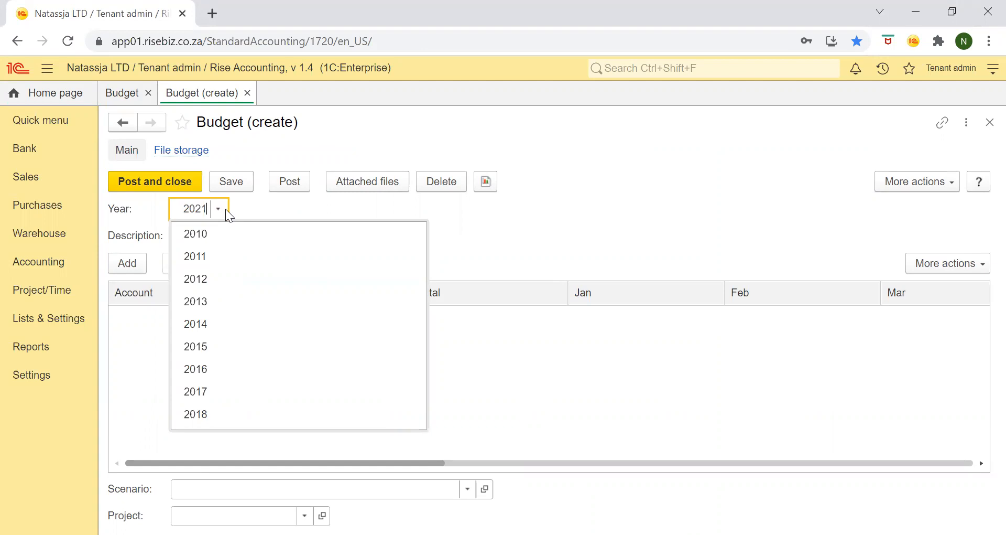
key("Tab")
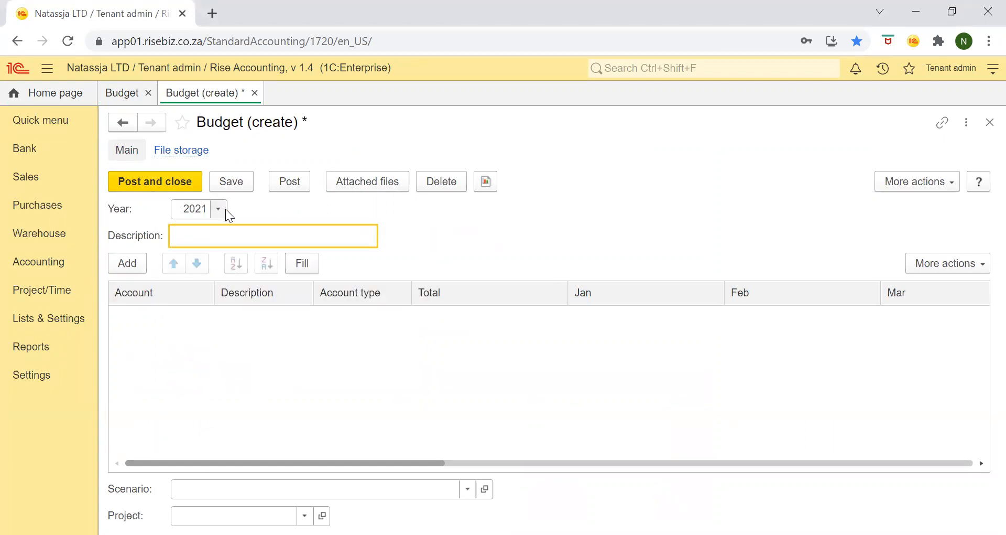
type("2021 Budget")
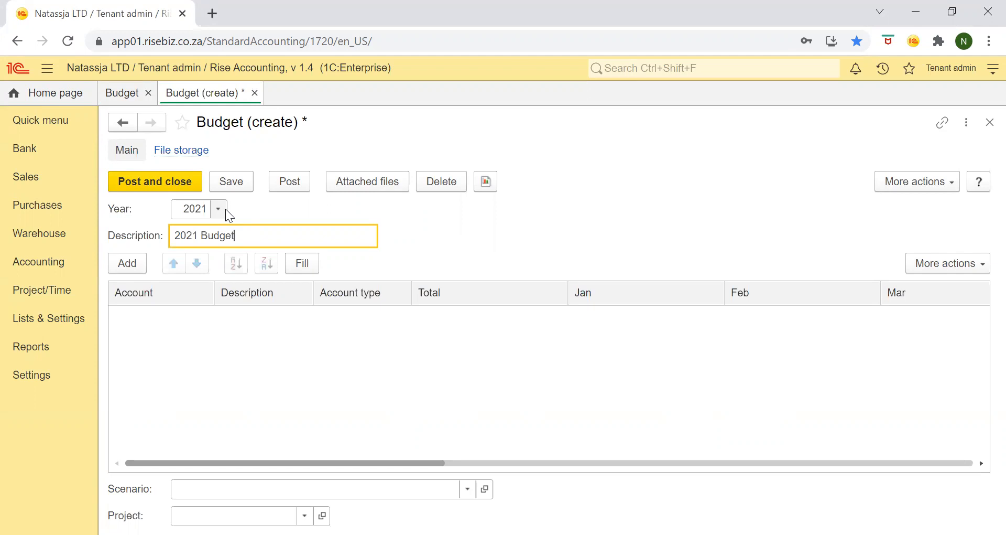
Step: Add a budget line for the Regular Sales account (1000/000)
left_click(125, 269)
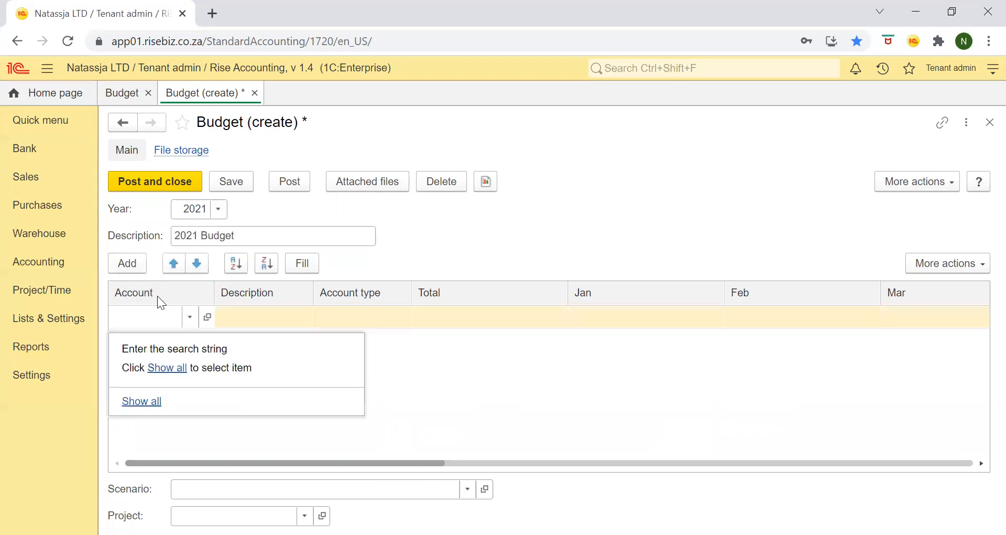
type("sal")
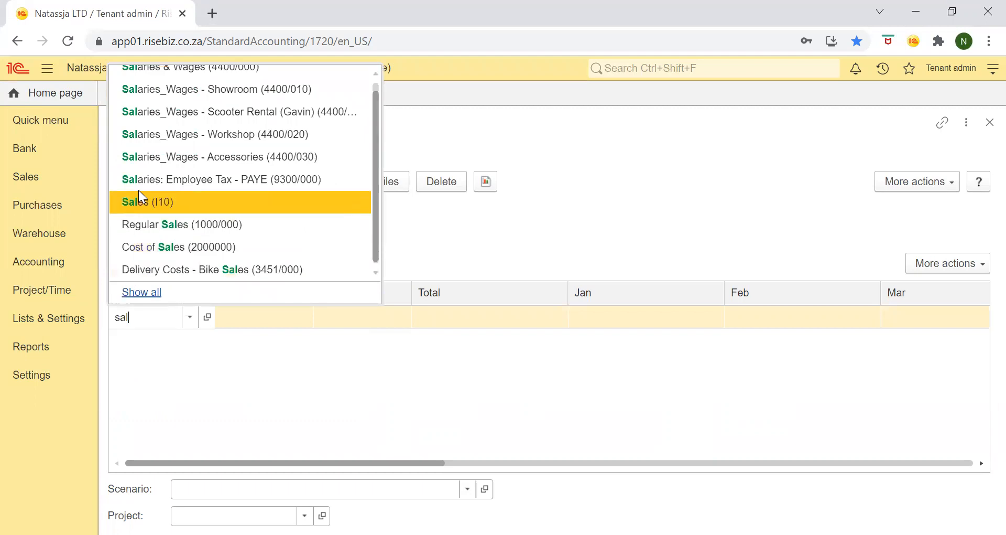
left_click(190, 234)
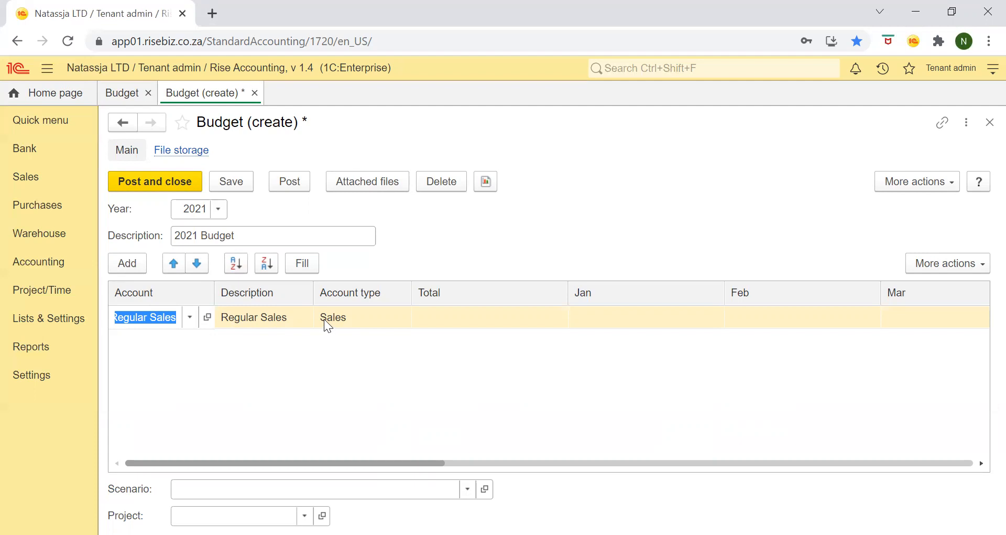
Step: Enter 1 000 for January and 2 000 for February on the Regular Sales line, and close the budget without saving
left_click(608, 313)
type("1 000")
left_click(825, 319)
type("2000")
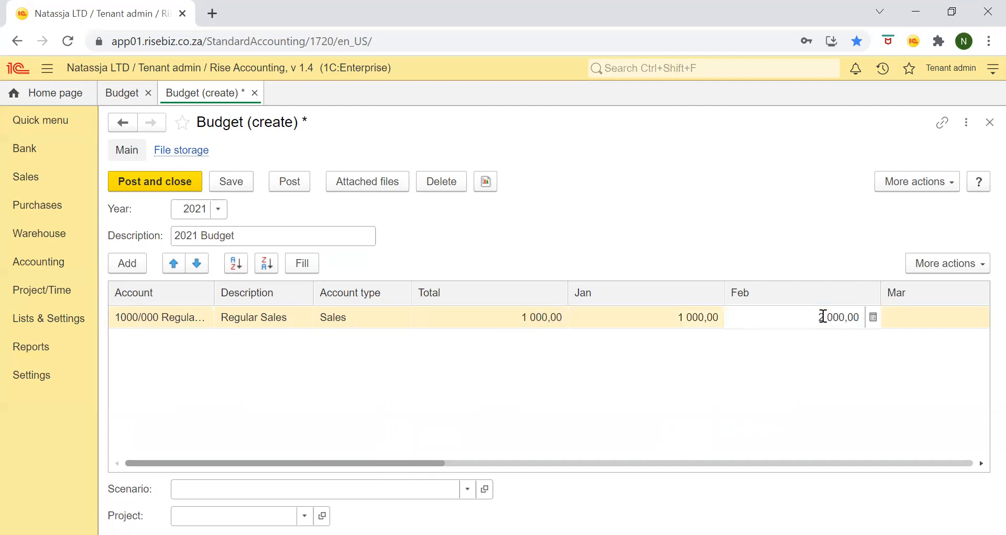
key("Tab")
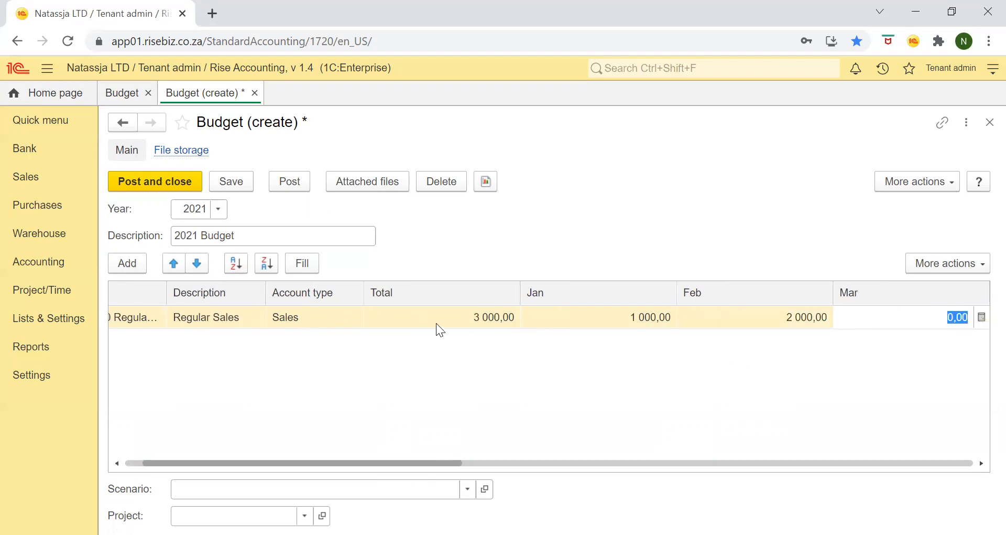
left_click_drag(459, 463, 372, 463)
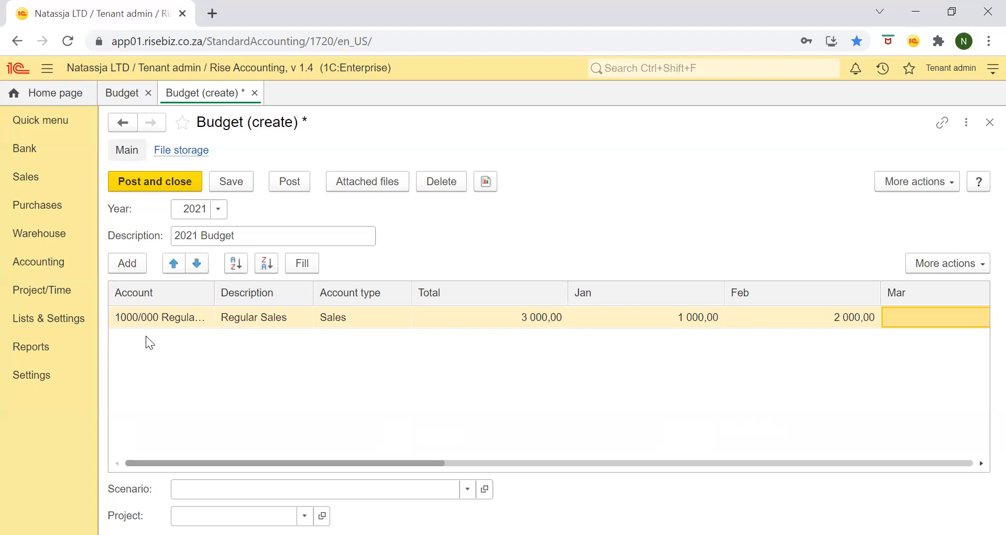
left_click(254, 94)
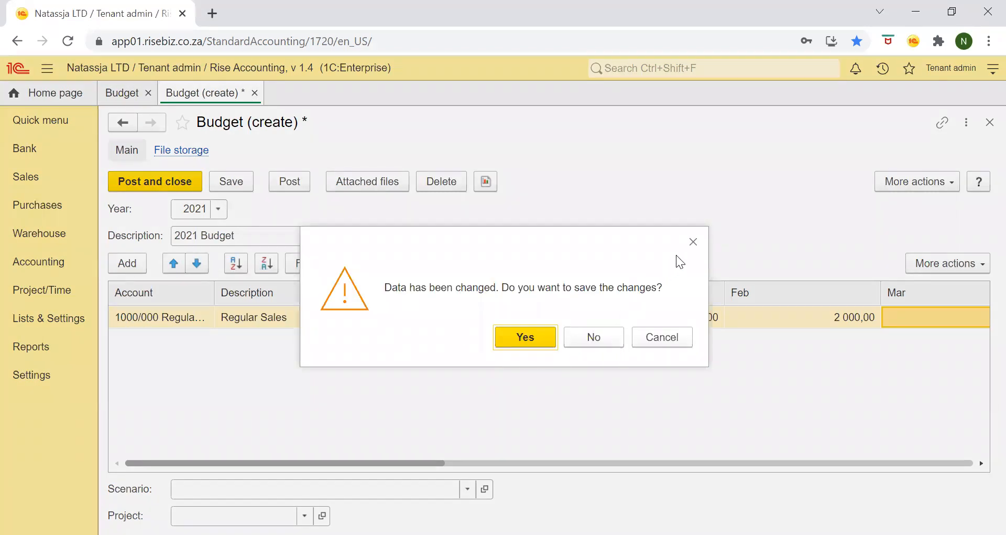
left_click(598, 342)
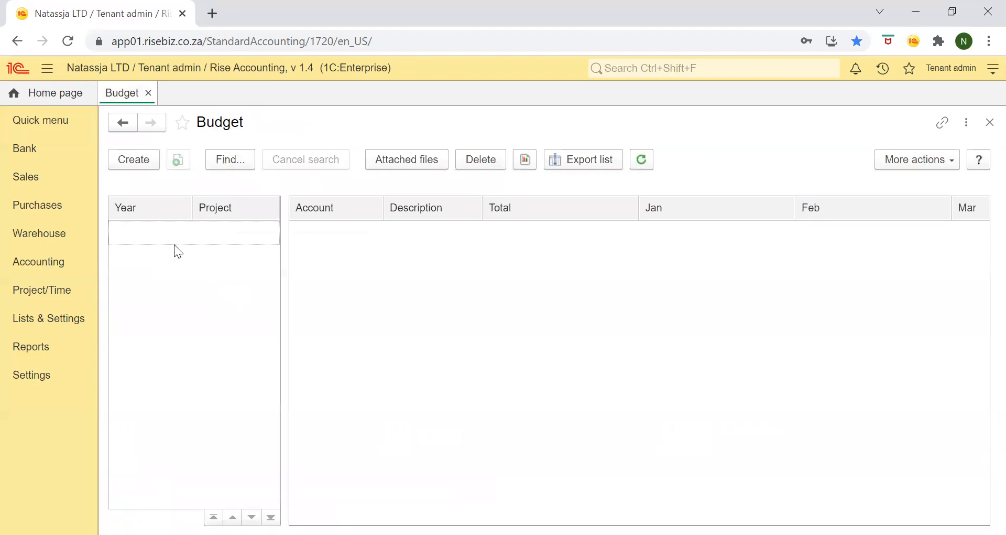
Step: Create another budget for 2021 described as "2021 Budget" and fill its table automatically with the accounts
left_click(131, 167)
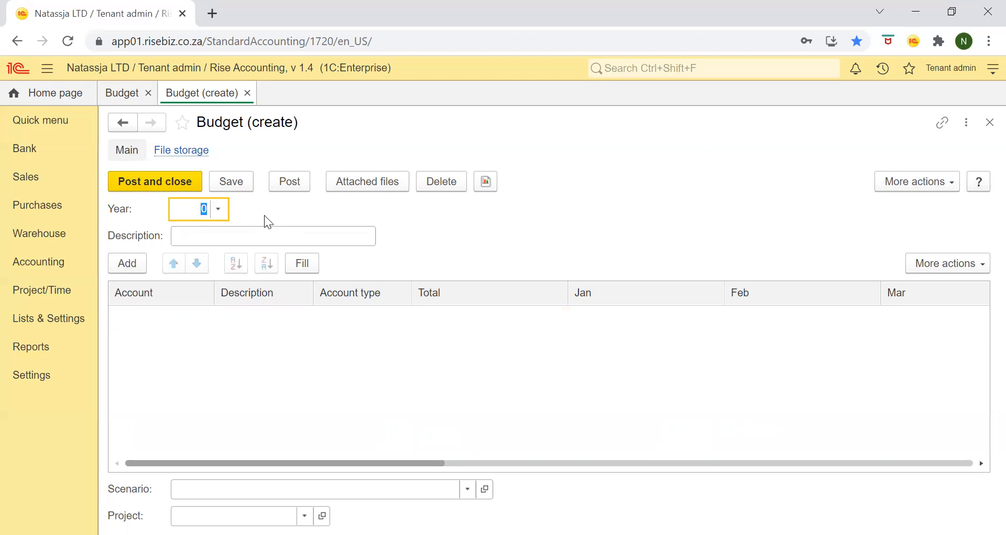
type("2021")
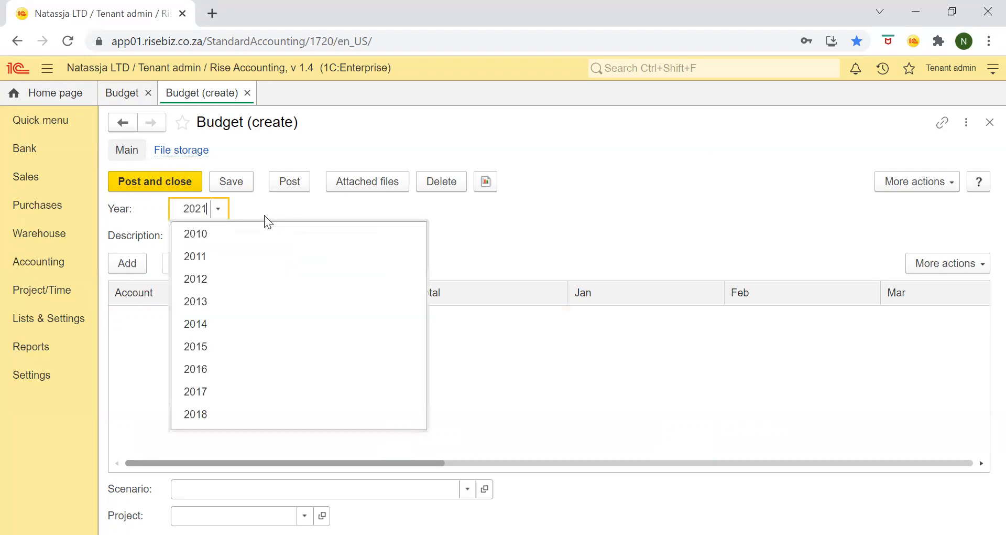
left_click(261, 211)
left_click(192, 230)
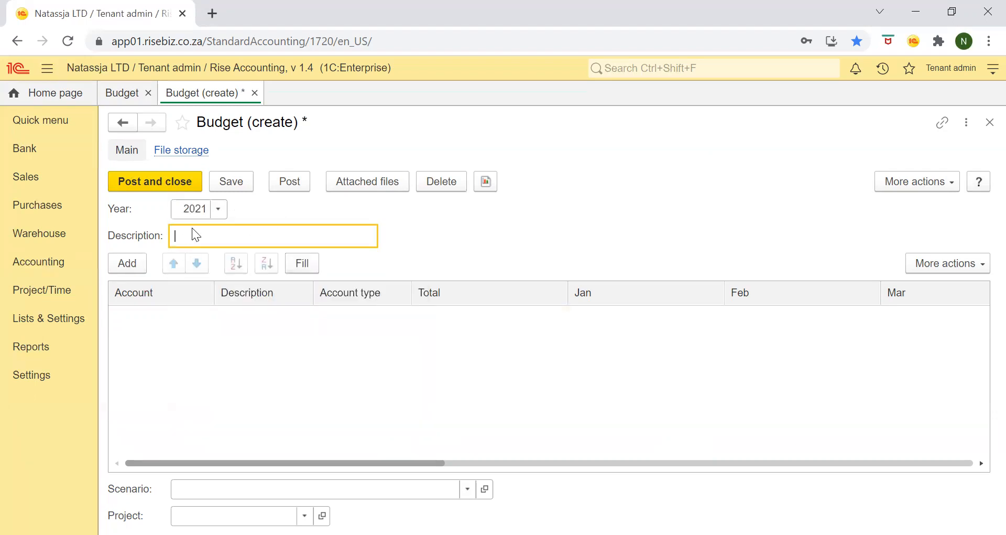
type("2021 Budget")
left_click(303, 265)
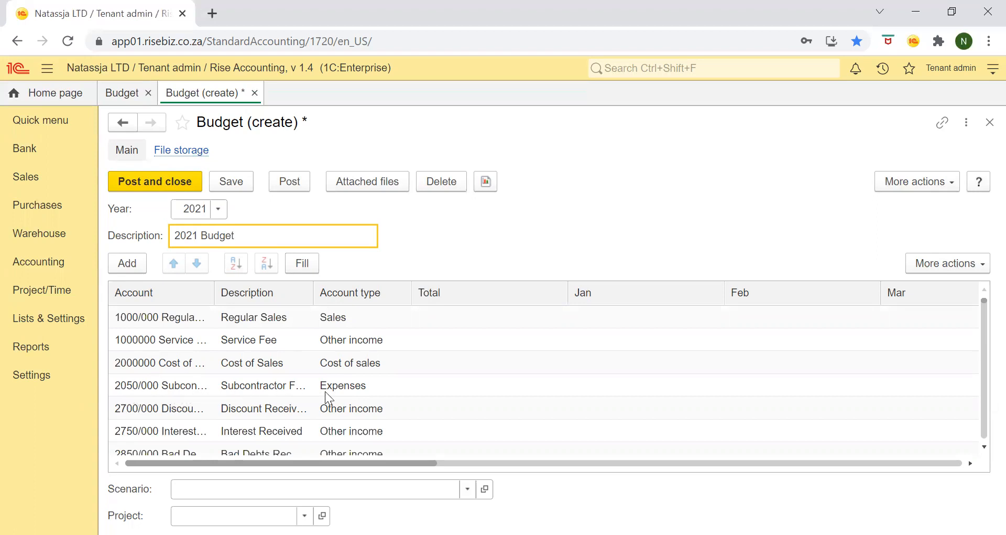
Step: Delete the subcontractor expense line (account 2050/000) from the budget table
right_click(129, 389)
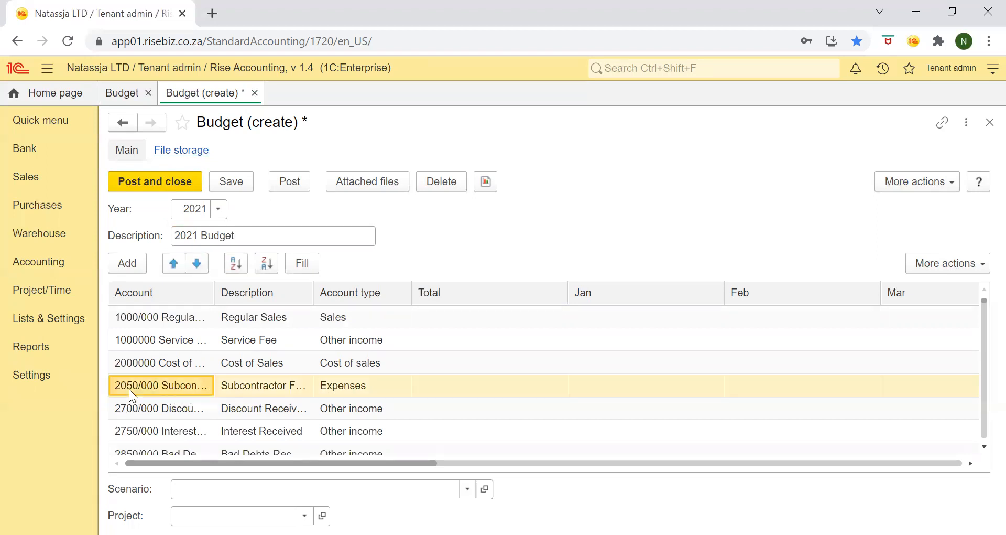
key("Escape")
key("Delete")
right_click(237, 389)
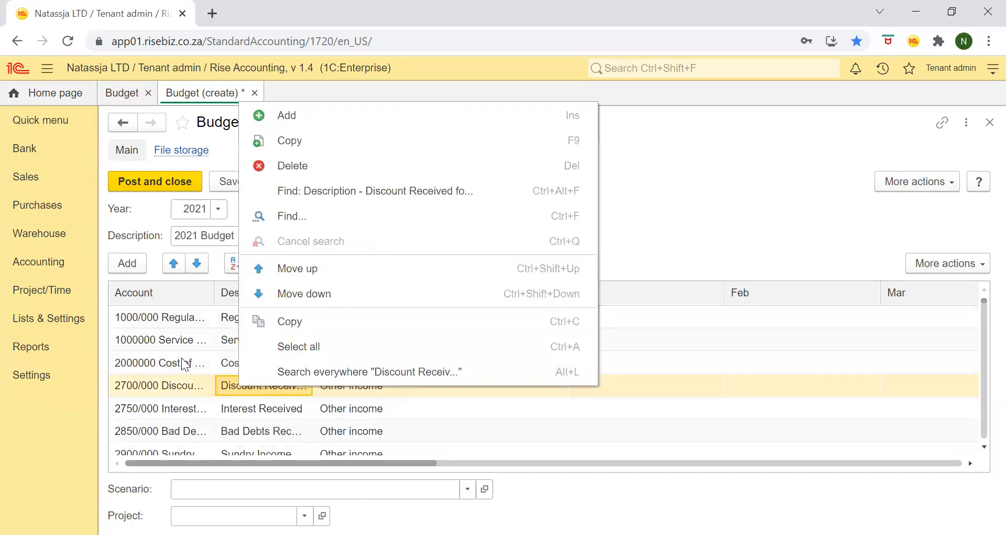
left_click(203, 368)
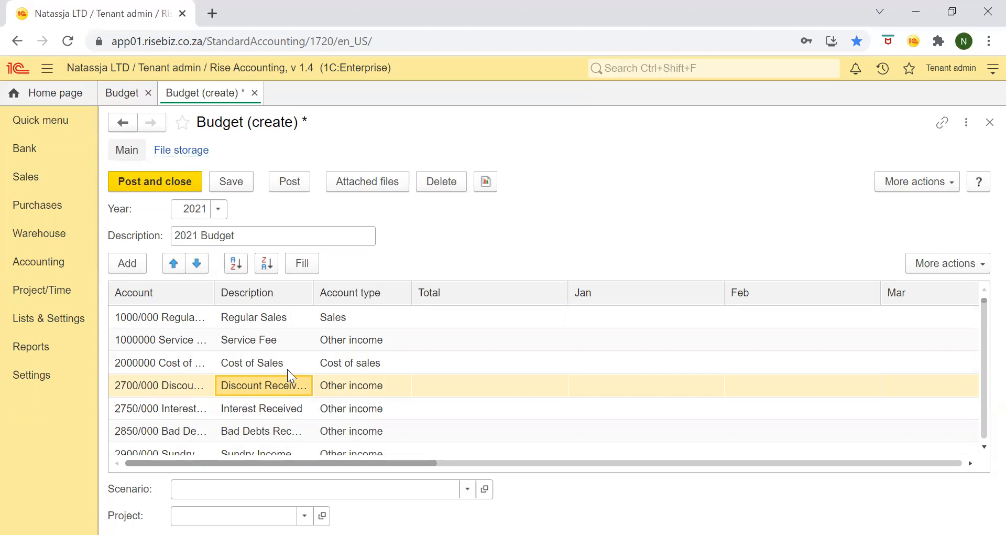
Step: Set the yearly total of the Regular Sales line to 120 000 and check its distribution across the months
left_click(247, 326)
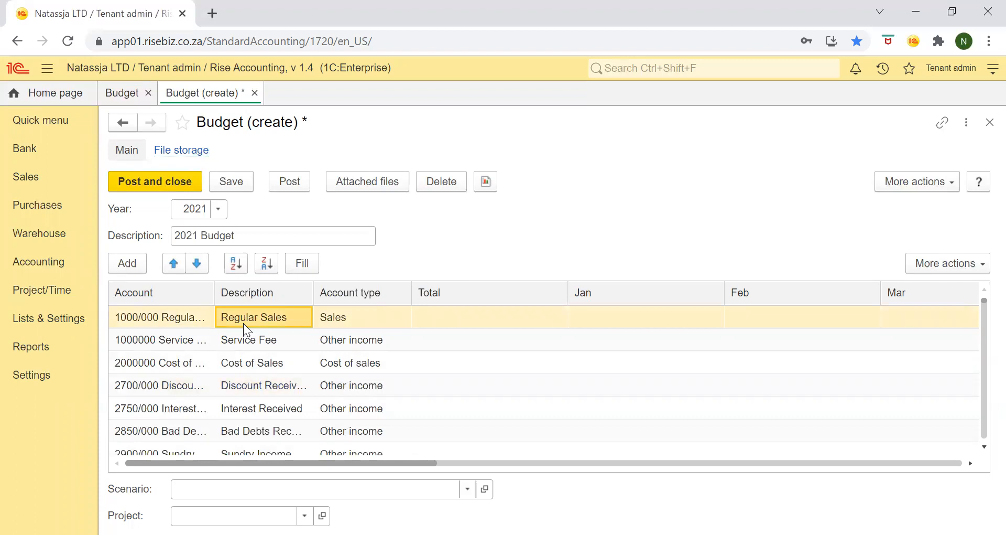
left_click(467, 316)
type("12")
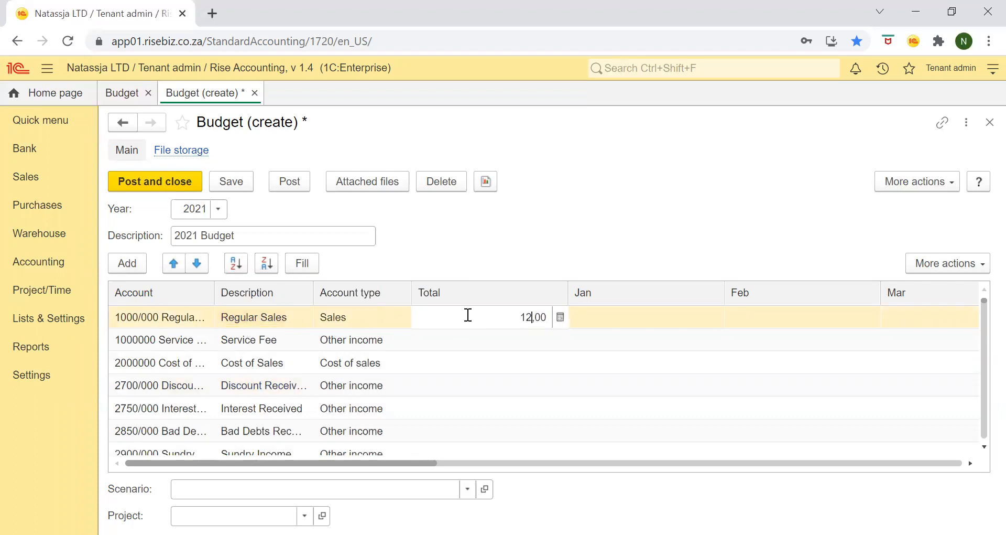
type("0 000")
key("Return")
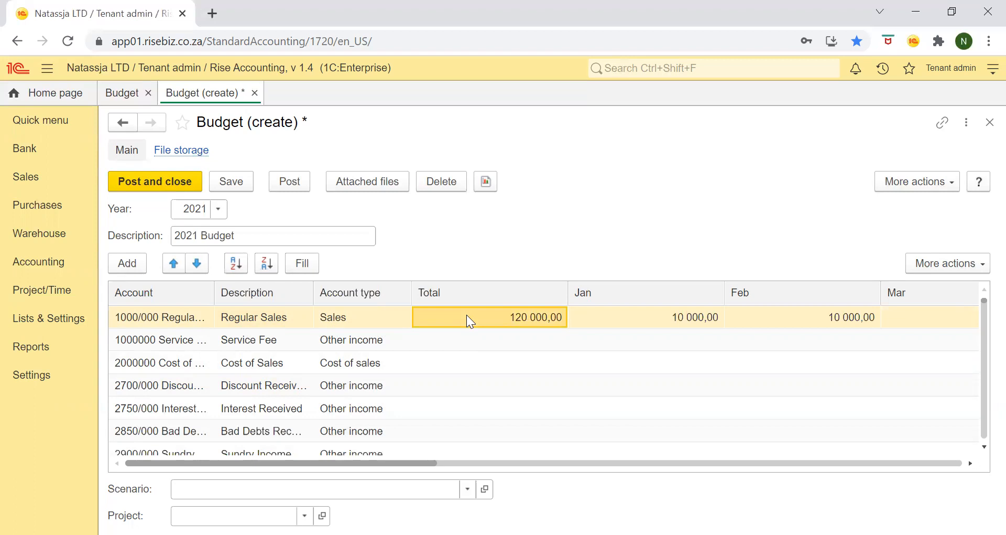
left_click_drag(416, 464, 566, 466)
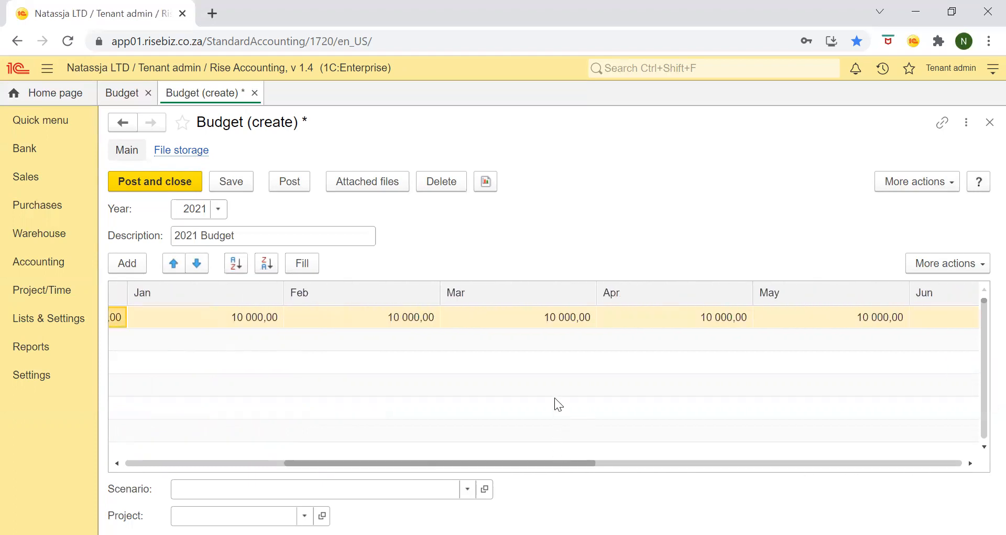
left_click_drag(475, 461, 280, 472)
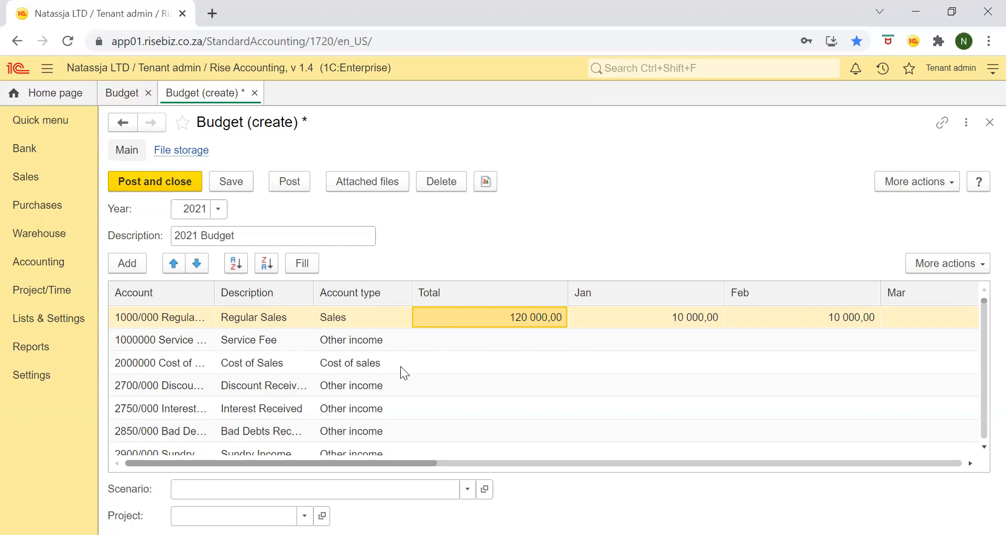
Step: Enter 5 000 for January and 5 000 for July on the Cost of Sales line, and save the budget
double_click(668, 362)
type("5000")
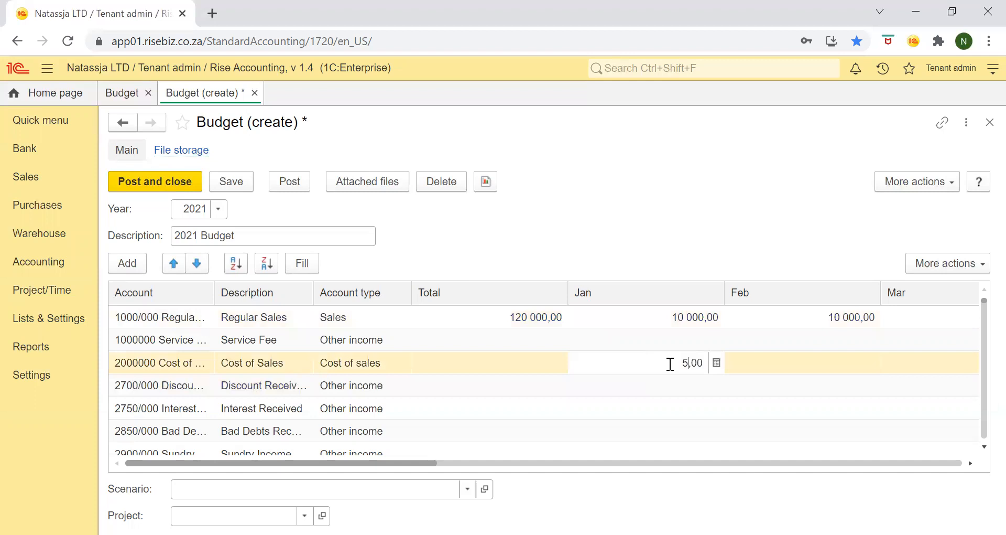
key("Return")
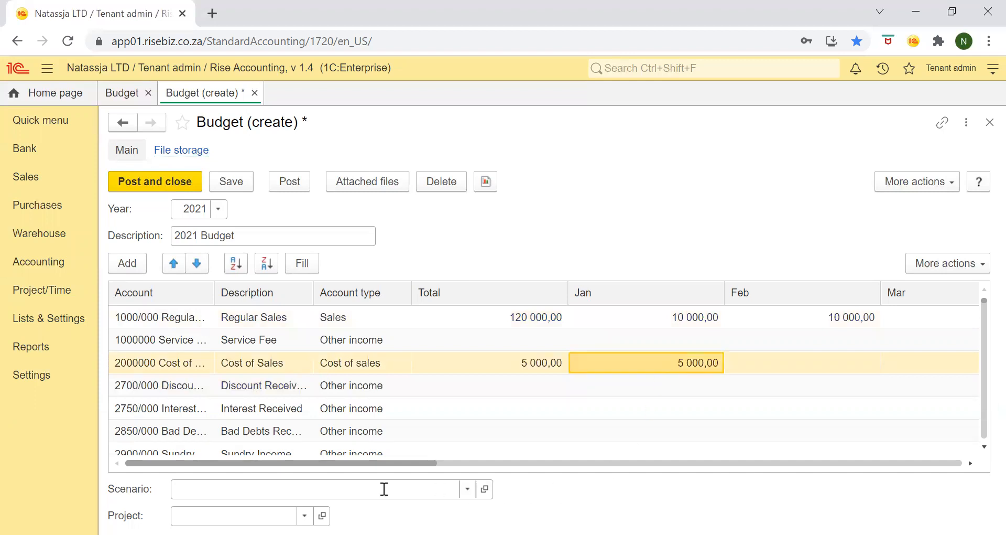
left_click_drag(355, 459, 691, 461)
left_click(675, 357)
left_click(675, 357)
type("5000")
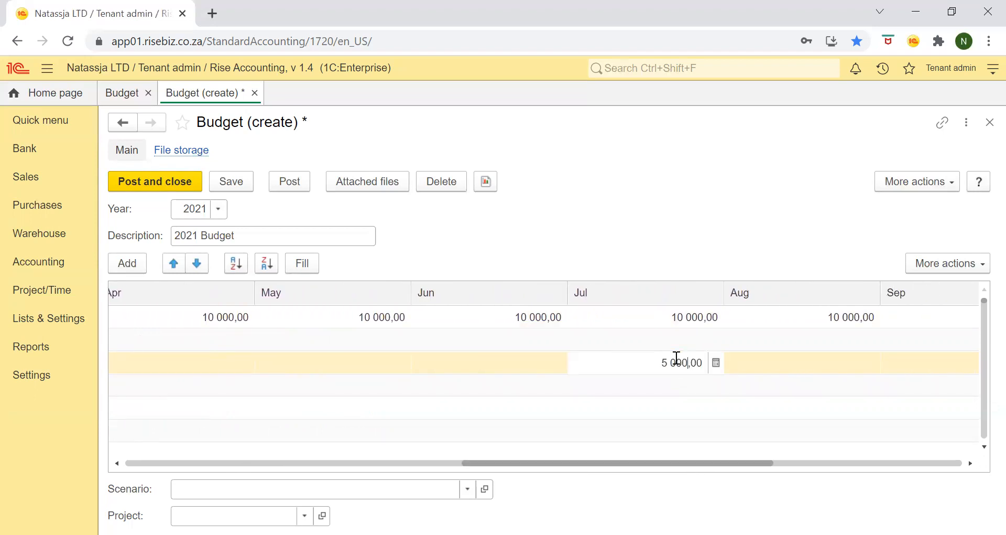
key("Return")
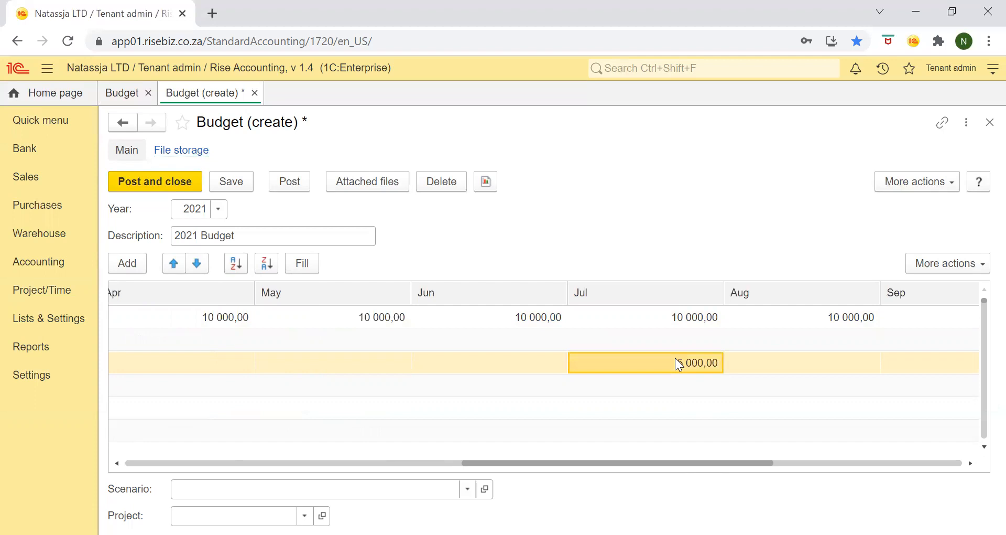
left_click_drag(686, 464, 347, 481)
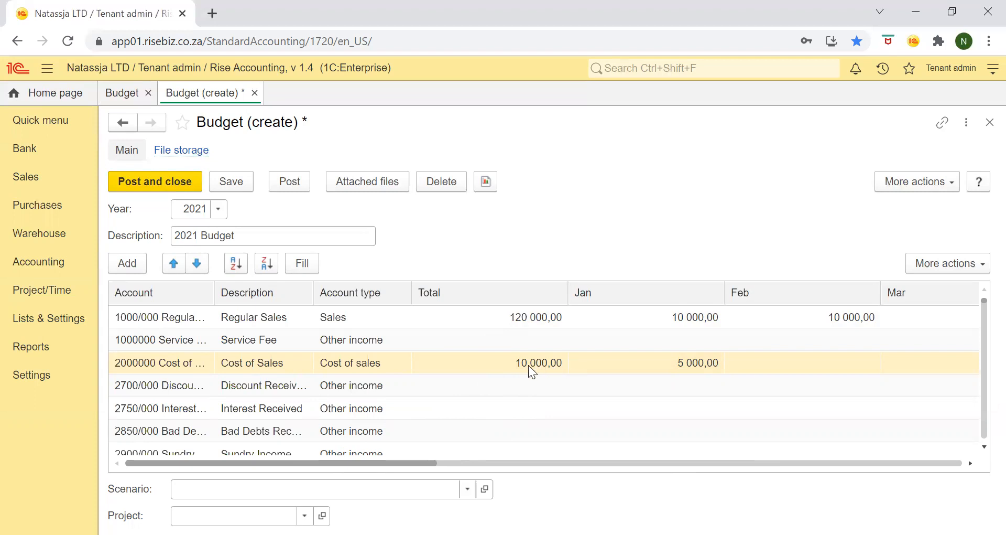
left_click(227, 181)
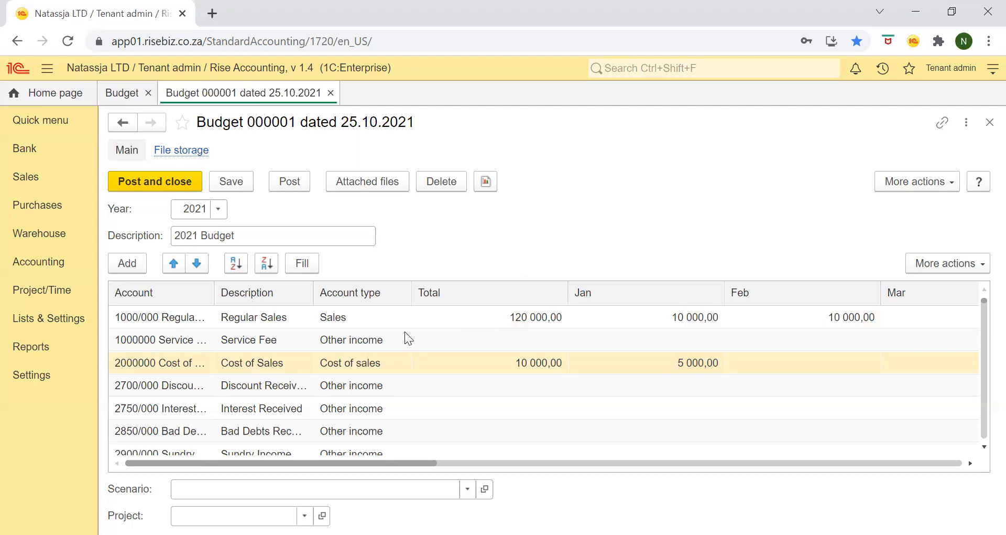
Step: Filter the budget lines to those with the account type Other income
left_click(346, 391)
right_click(346, 391)
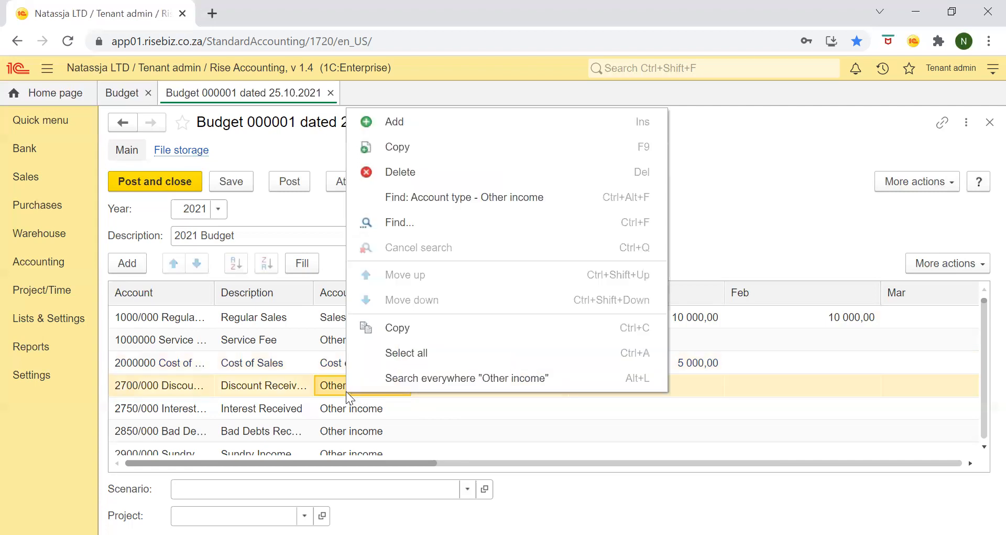
left_click(479, 197)
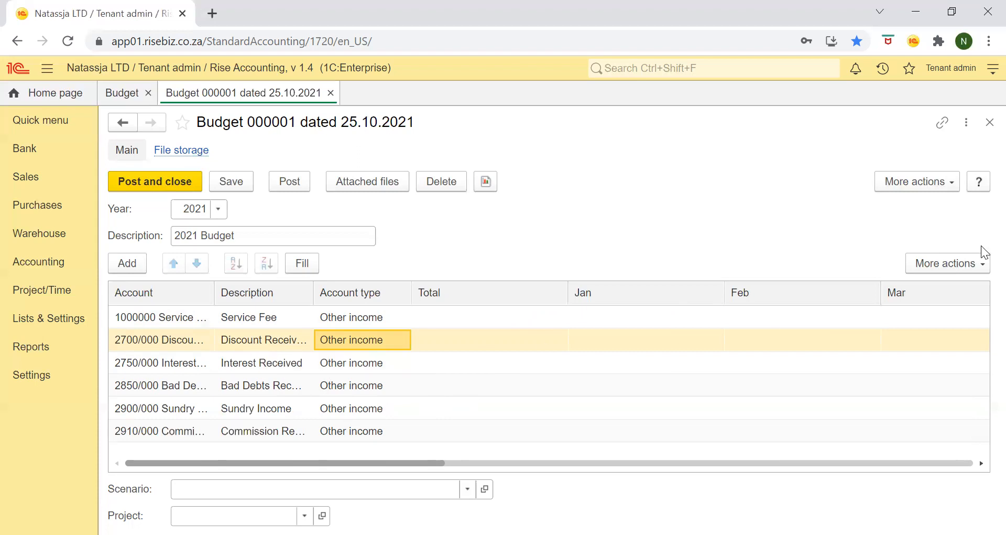
Step: Cancel the Other income account type filter to restore all budget lines
left_click(963, 258)
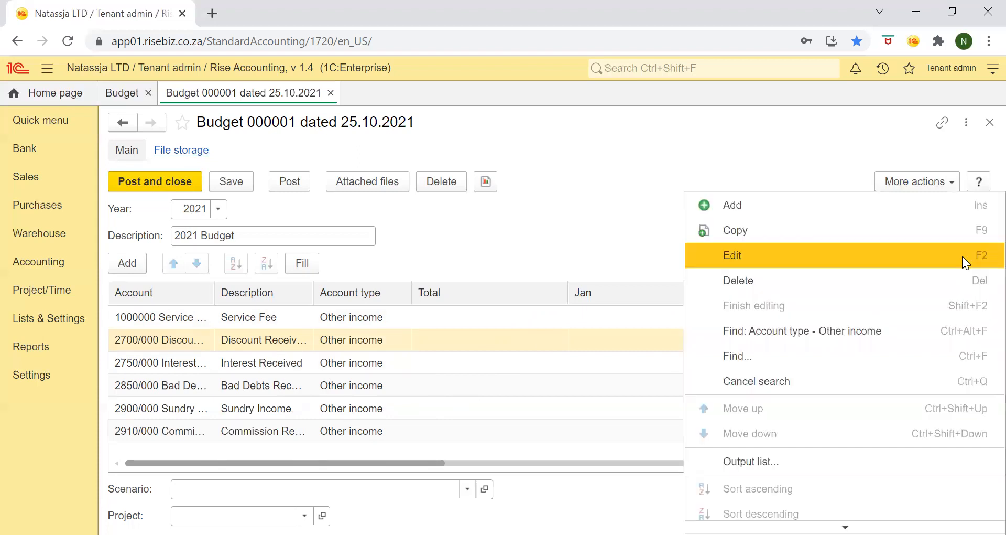
left_click(749, 381)
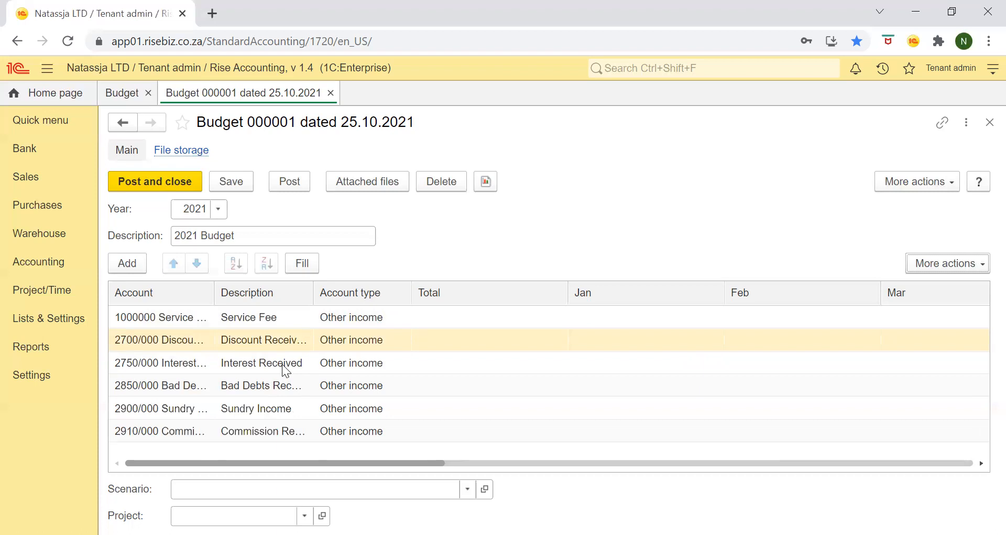
key("ctrl+q")
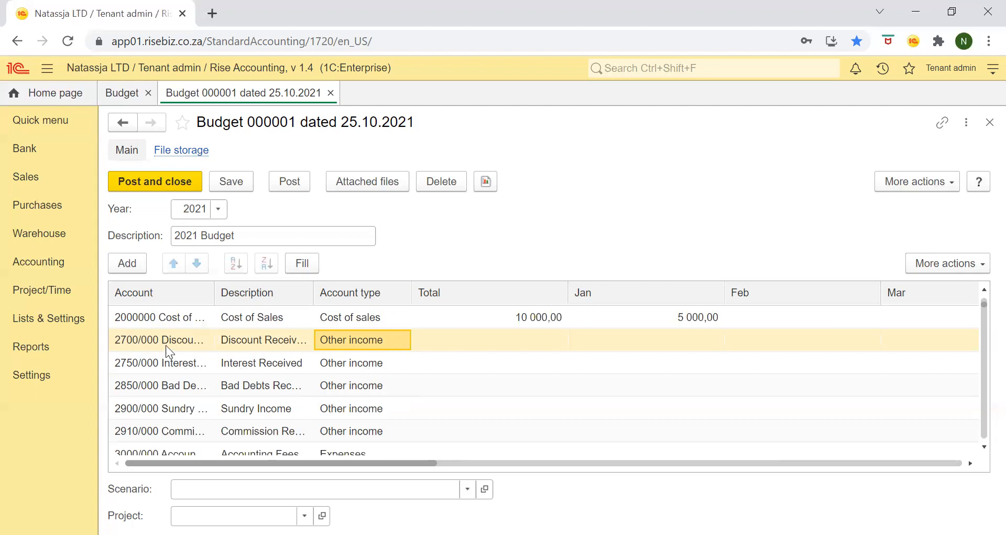
Step: Find the budget line whose account exactly matches 2900/000 Sundry Income, and clear the search to restore the full list
left_click(166, 323)
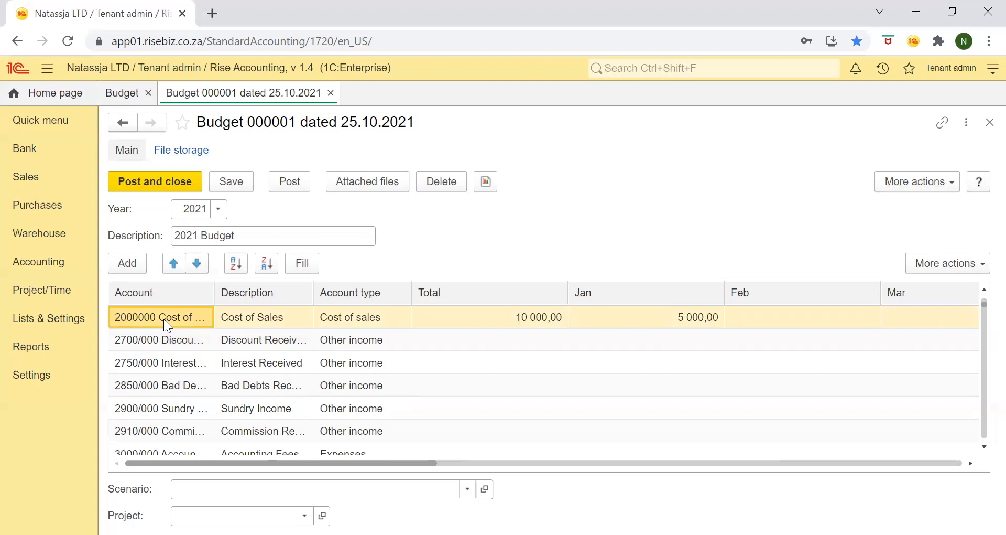
key("ctrl+f")
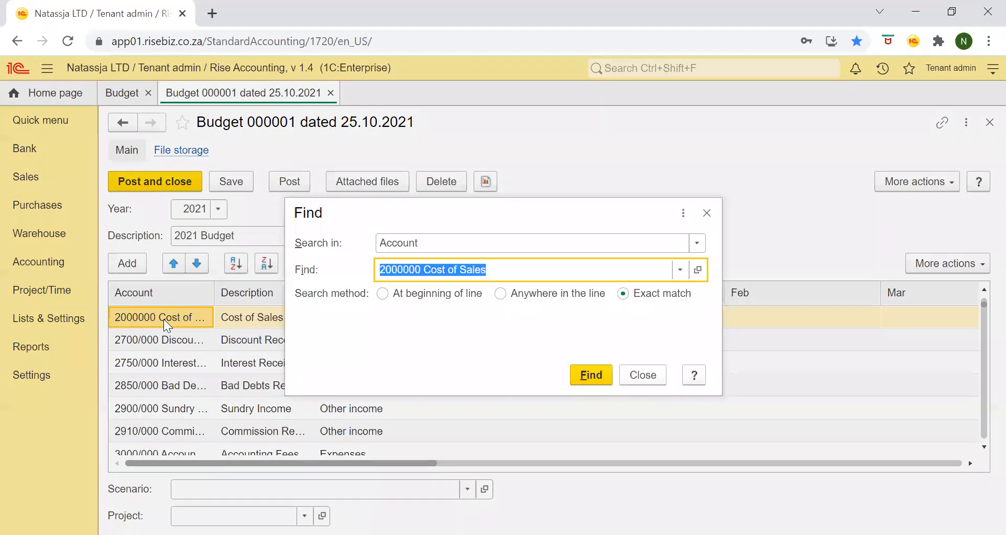
type("sundr")
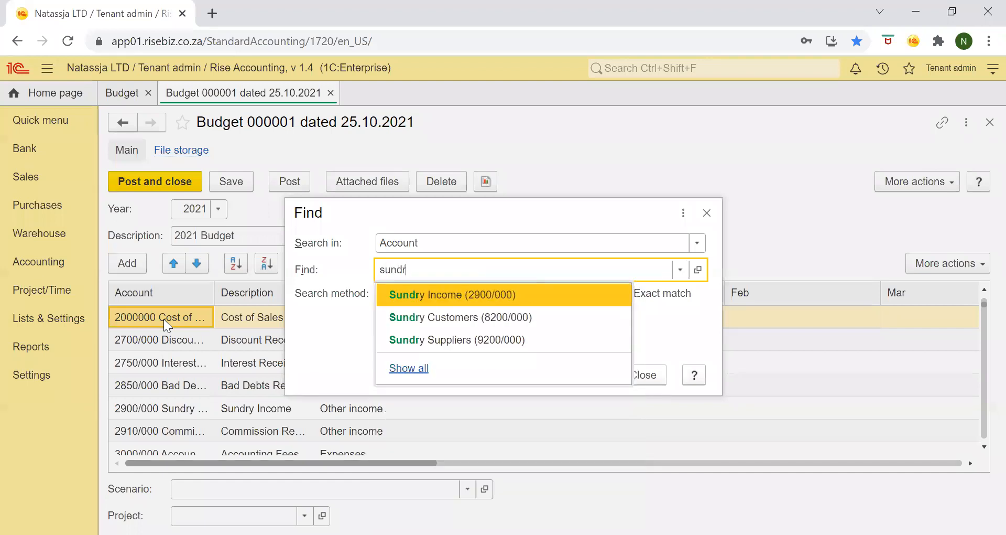
key("Return")
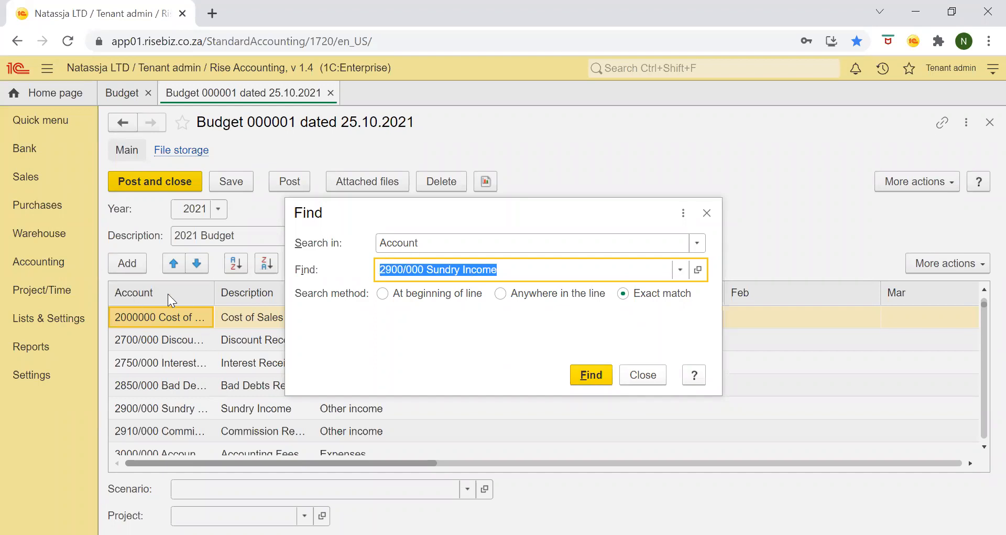
left_click(588, 383)
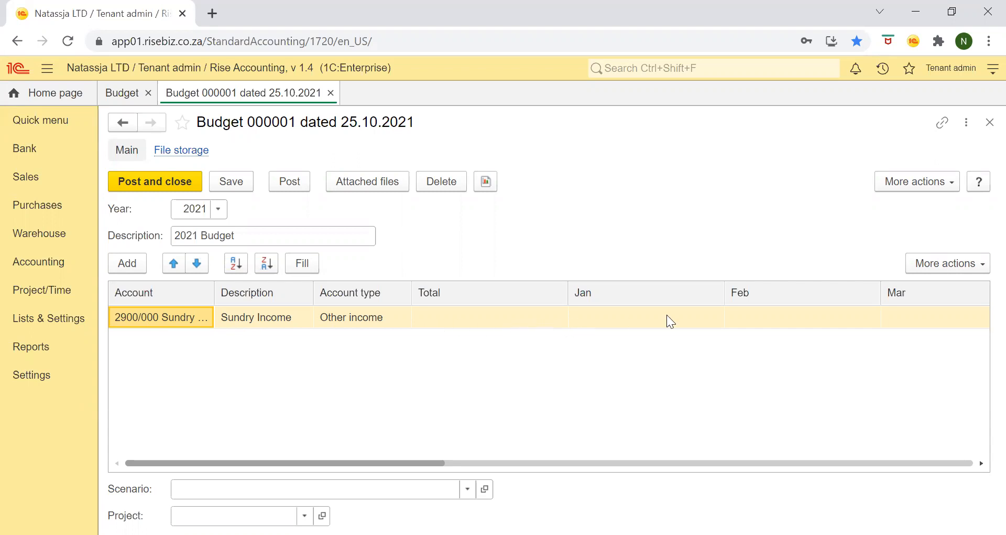
left_click(935, 260)
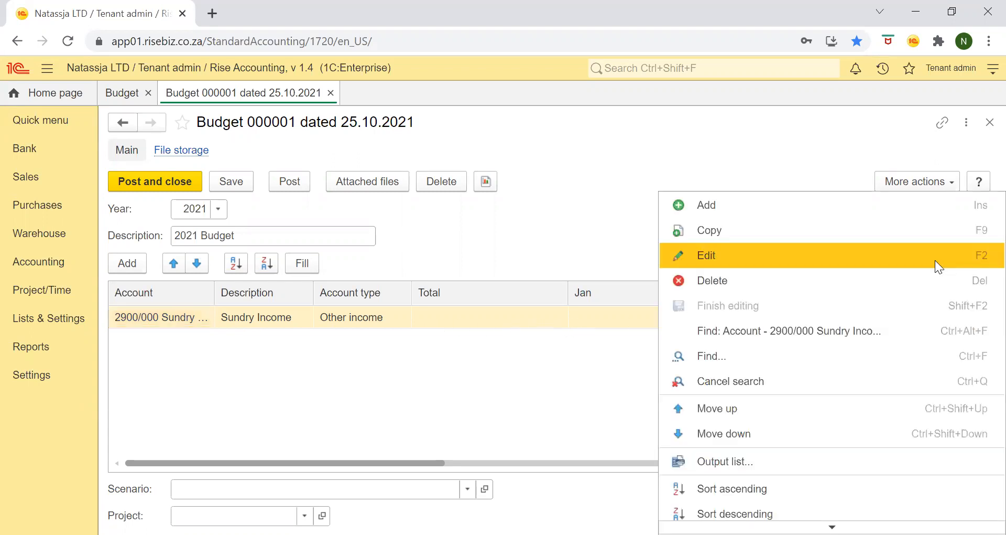
left_click(699, 383)
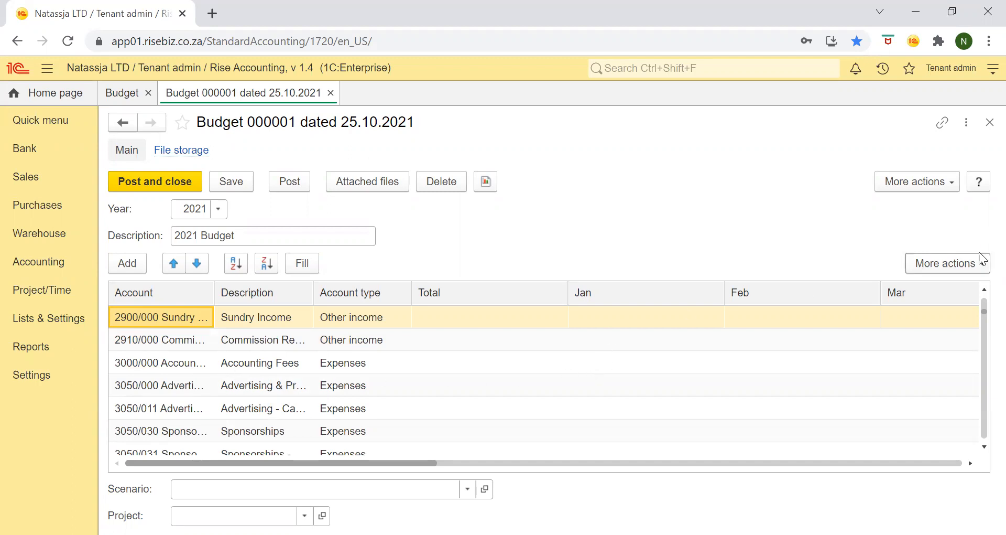
Step: Check which columns the budget lines can be searched in, and close the search dialog without running a search
left_click(968, 263)
left_click(735, 355)
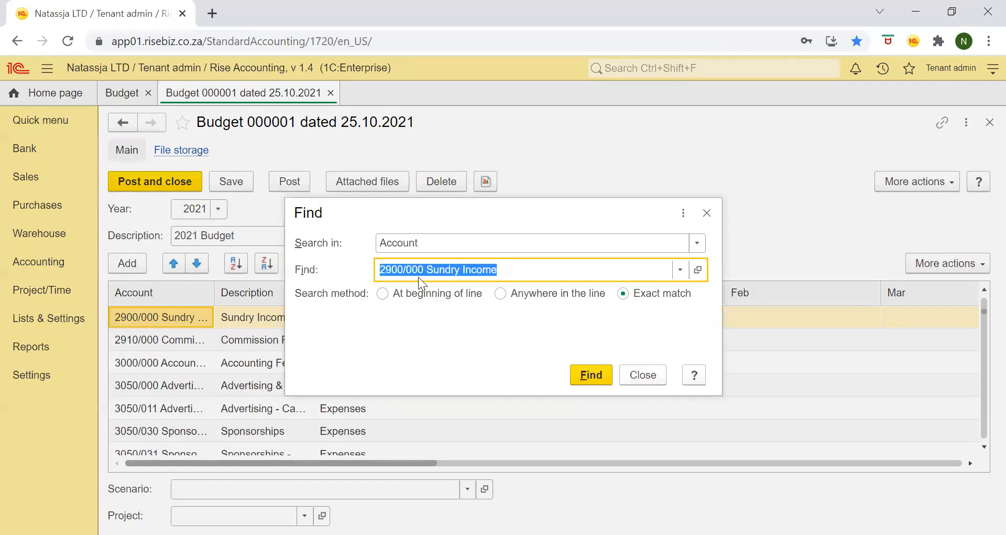
left_click(451, 242)
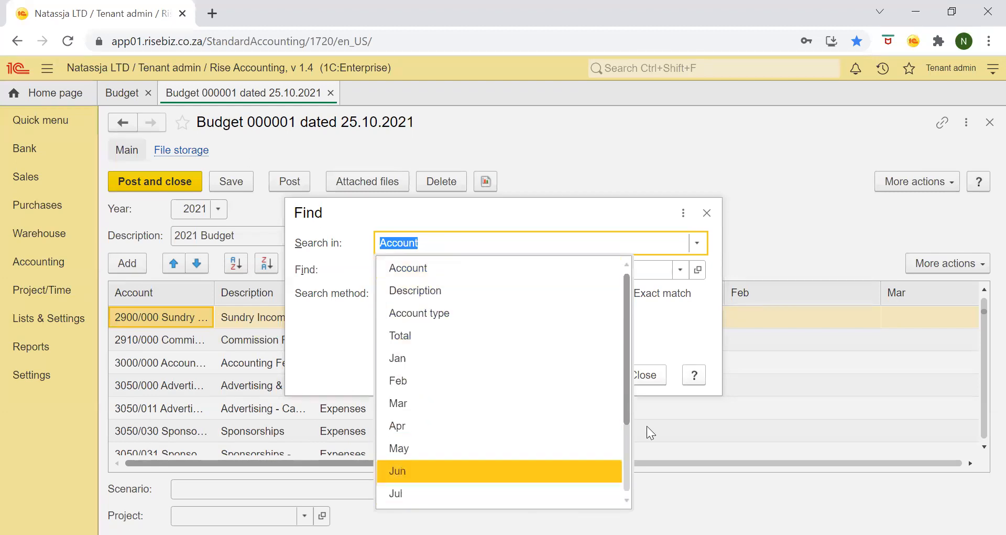
left_click(659, 329)
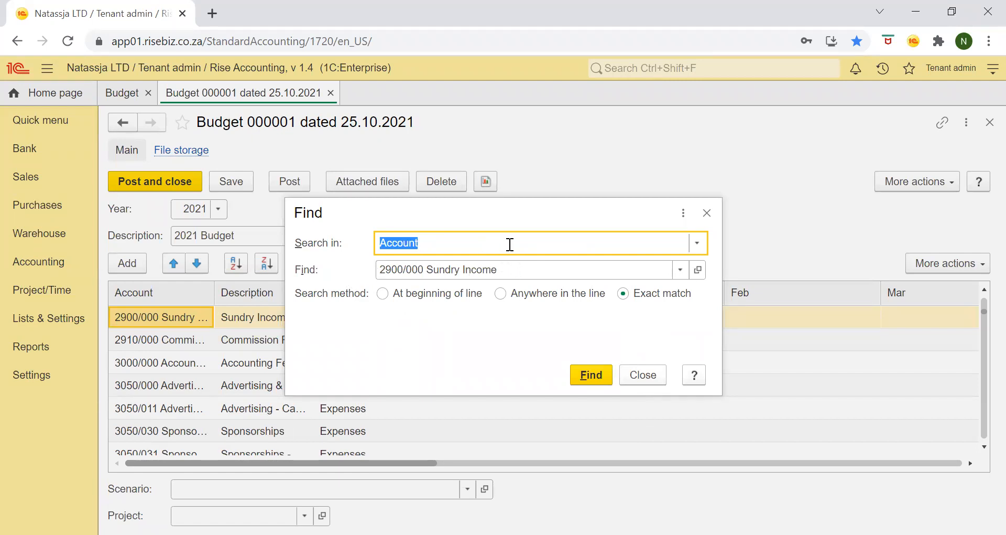
left_click(658, 375)
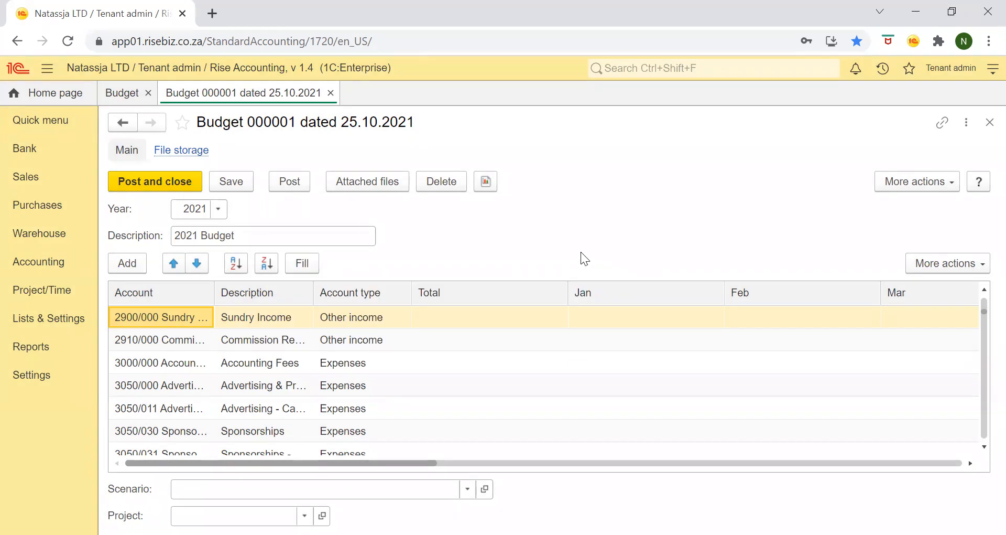